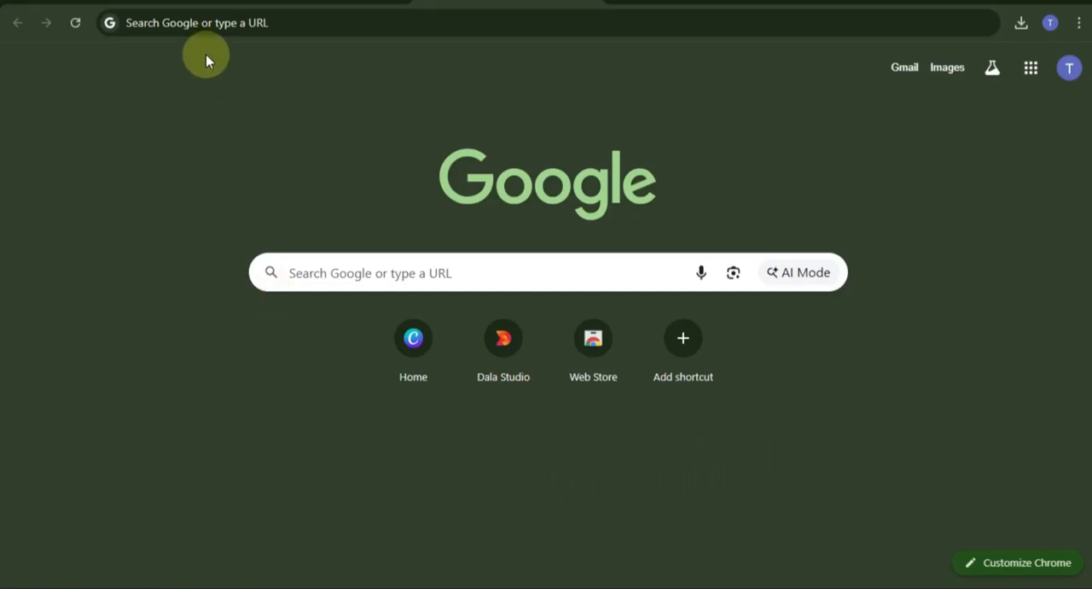
# Step: Go to canva.com and load its home page
pyautogui.click(193, 23)
pyautogui.write('c')
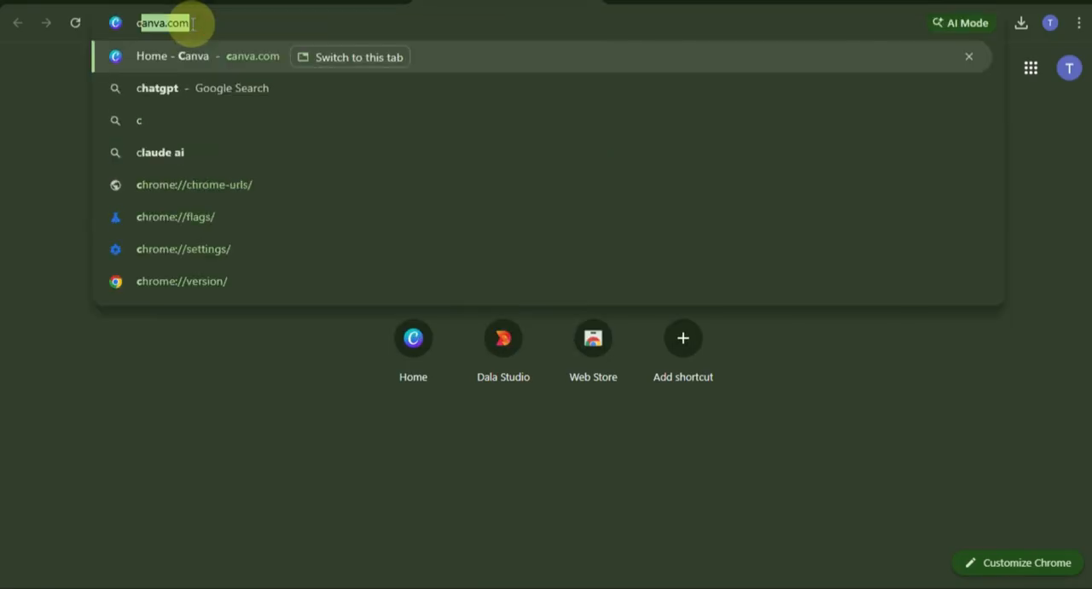
pyautogui.press('Return')
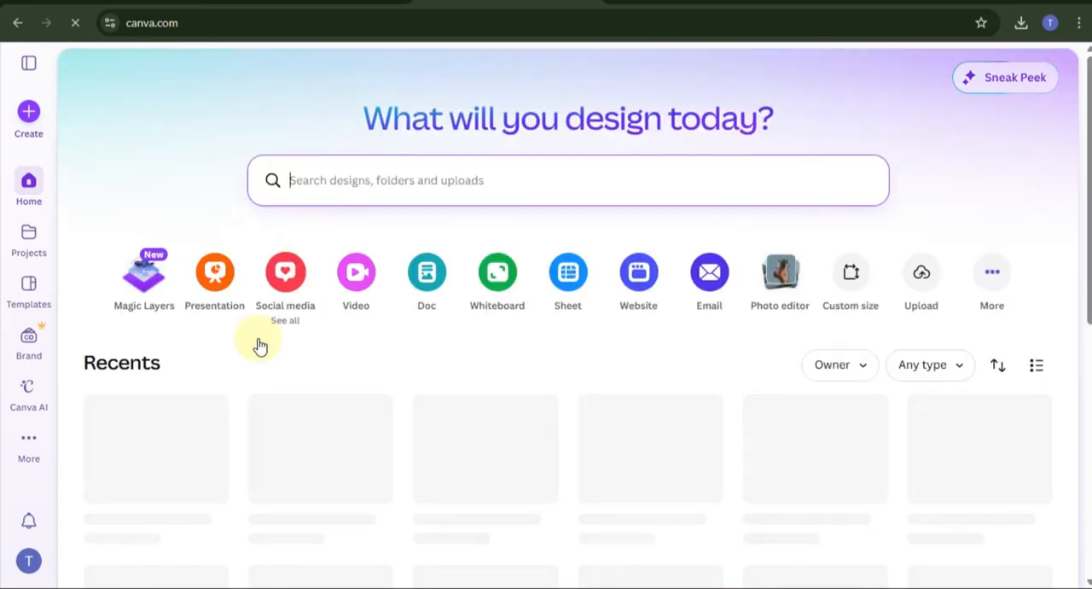
pyautogui.scroll(-2, 259, 345)
pyautogui.scroll(2, 259, 345)
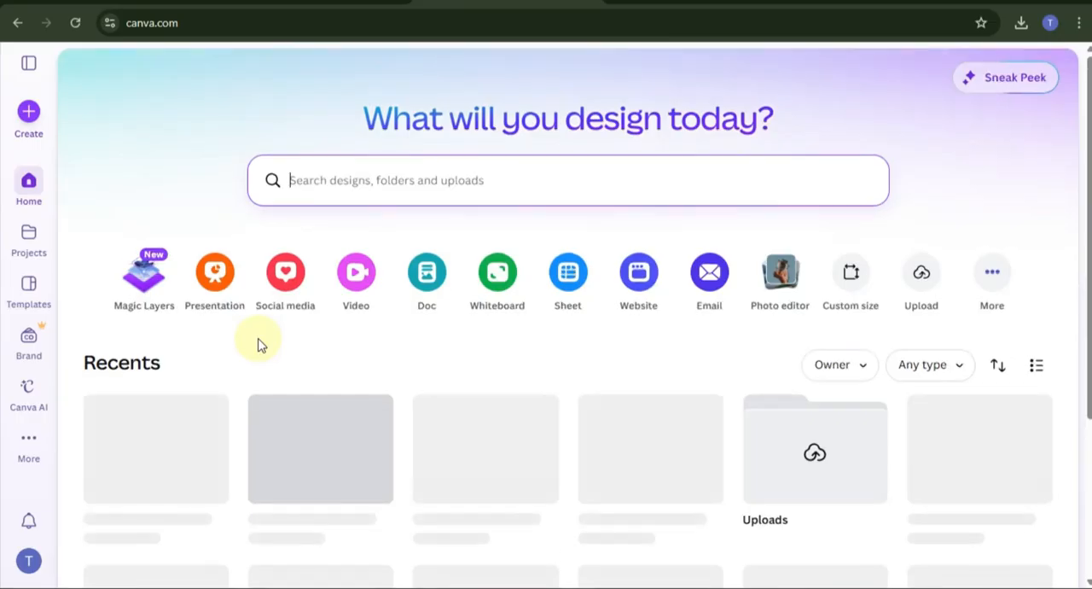
# Step: Search the design types for "facebook cover" and create a blank Facebook Cover (Landscape) design
pyautogui.click(29, 113)
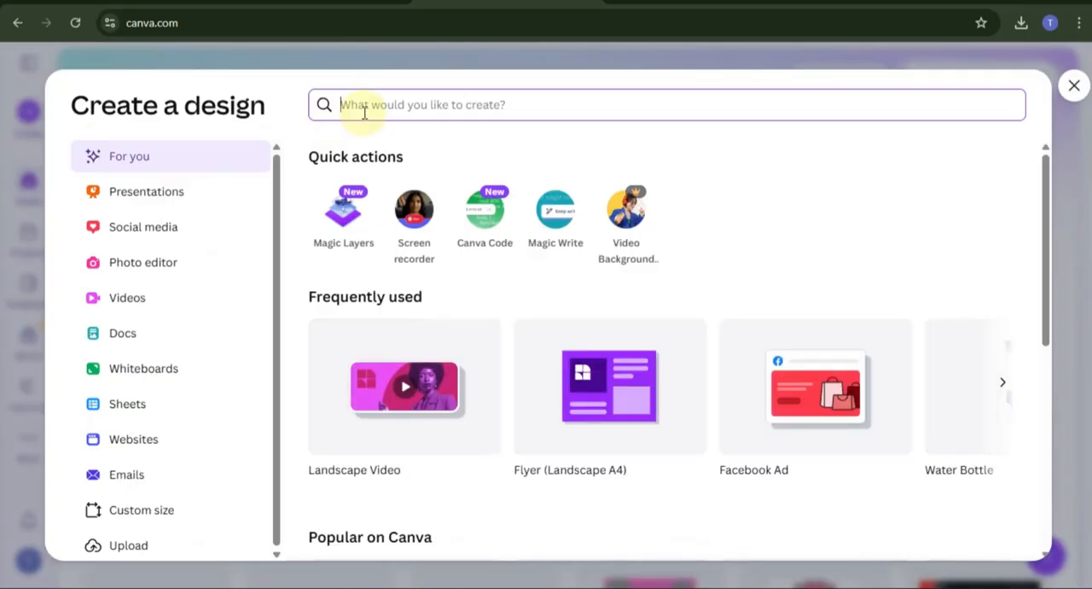
pyautogui.write('faceboo')
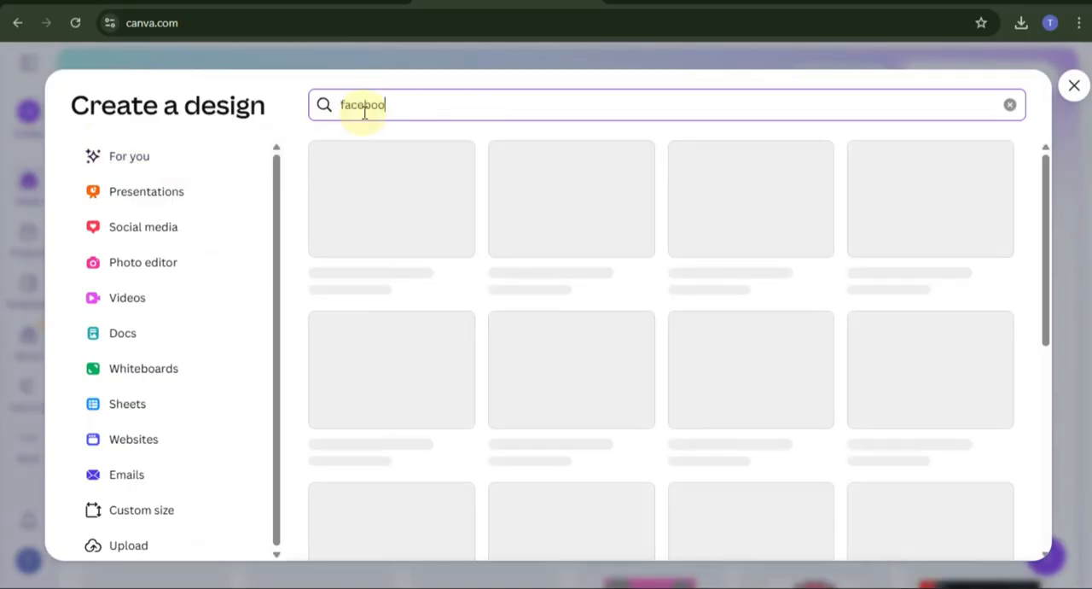
pyautogui.write('k cover')
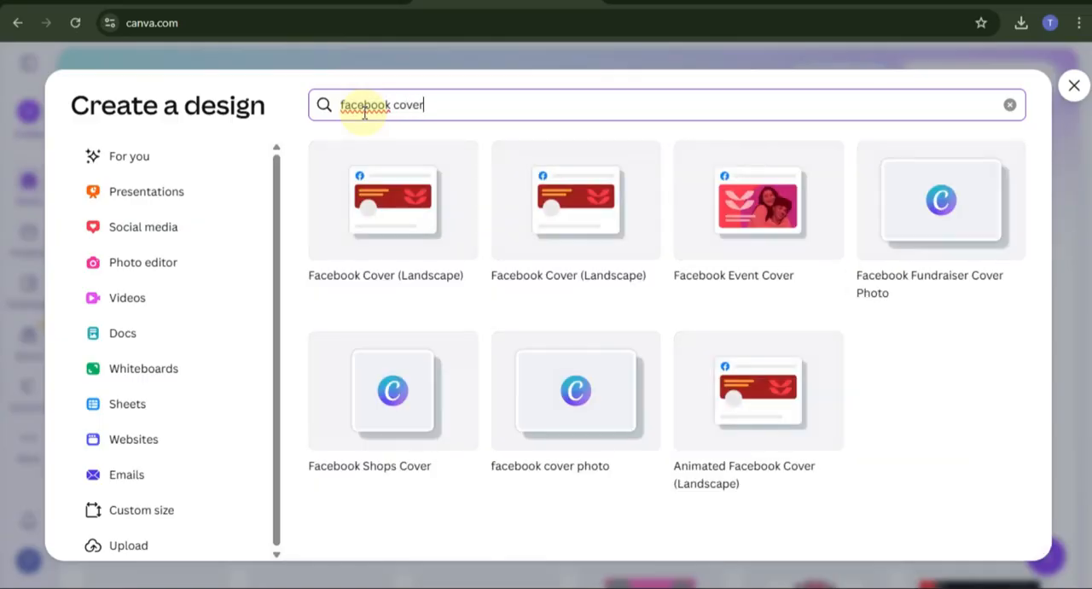
pyautogui.click(395, 216)
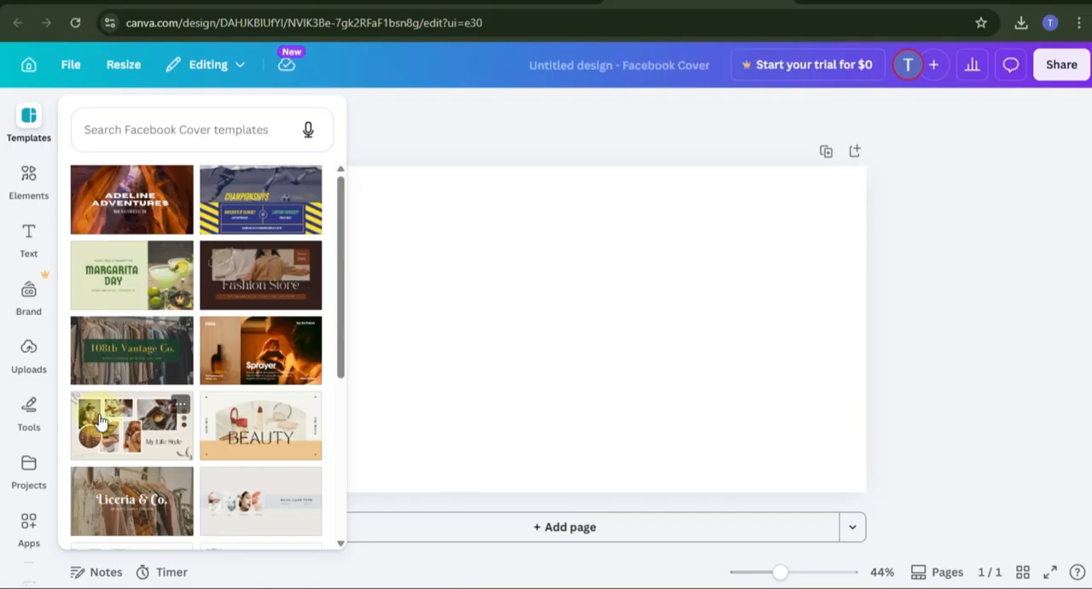
# Step: Browse the Facebook Cover templates and apply the Yellow Minimal Perfume Product Promotion Facebook Cover with the "Sprayer" heading
pyautogui.scroll(-5, 100, 420)
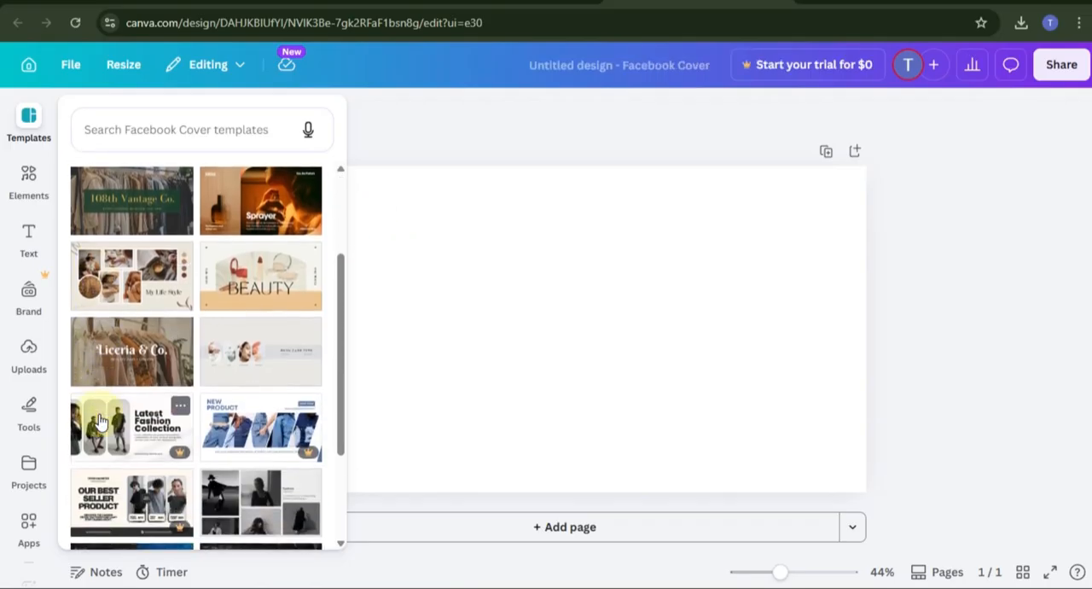
pyautogui.scroll(-7, 100, 420)
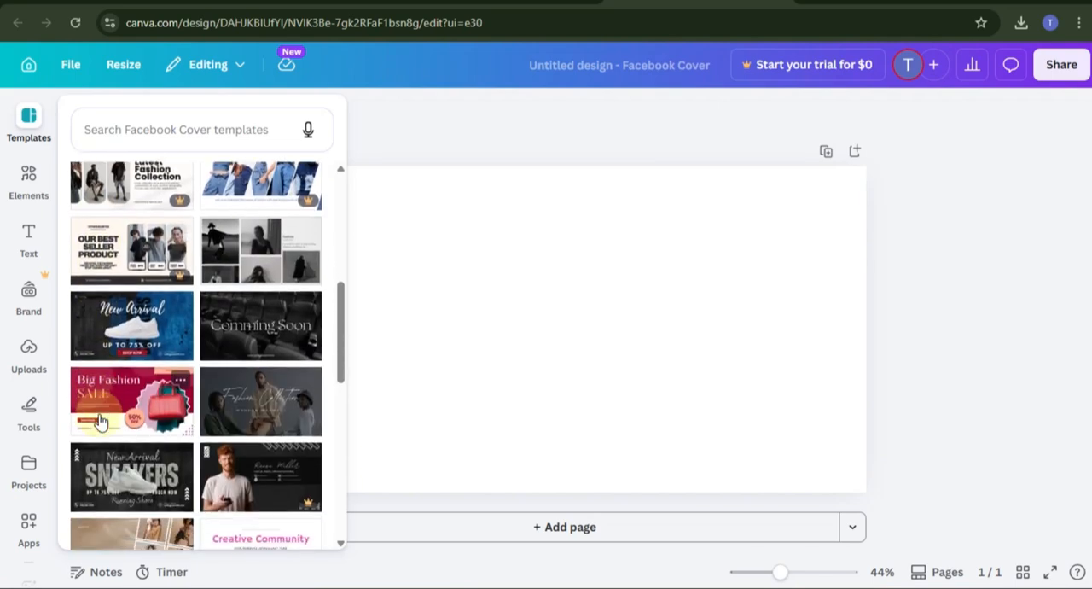
pyautogui.scroll(-2, 99, 420)
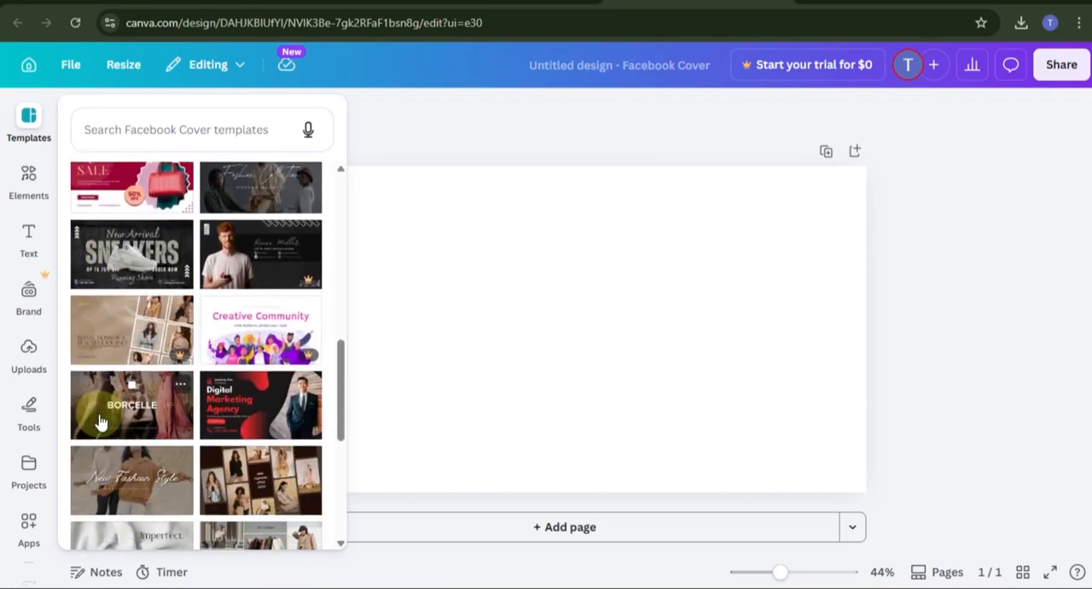
pyautogui.scroll(-4, 100, 420)
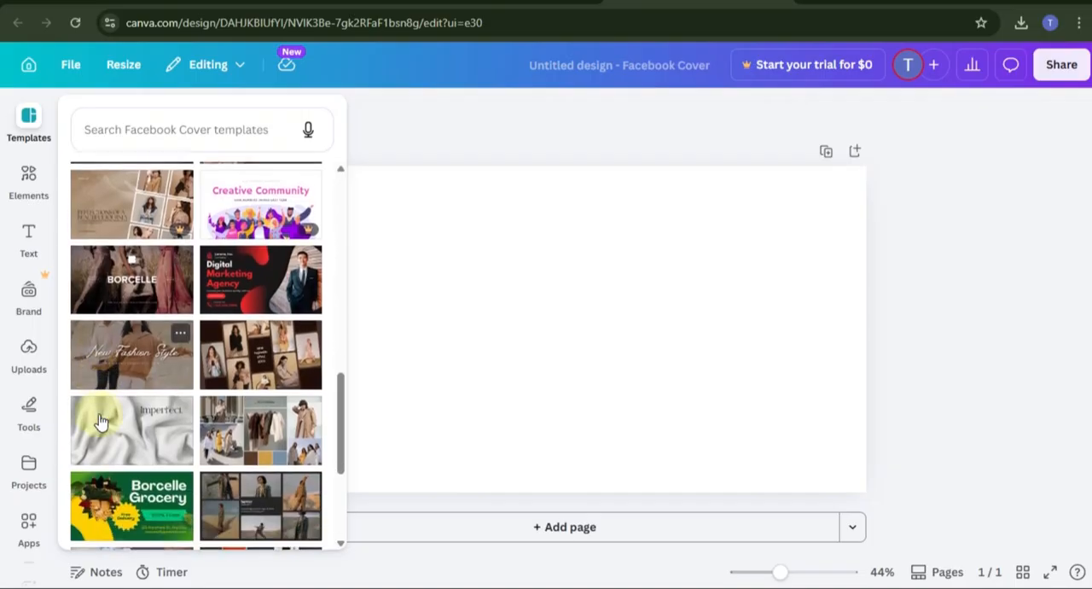
pyautogui.scroll(-2, 100, 419)
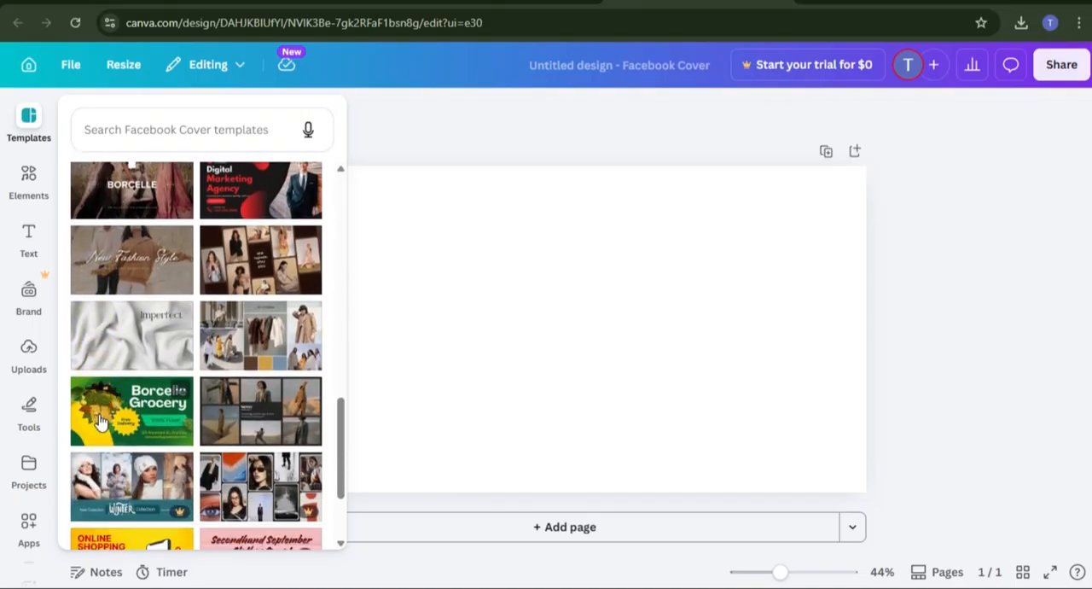
pyautogui.scroll(-4, 100, 419)
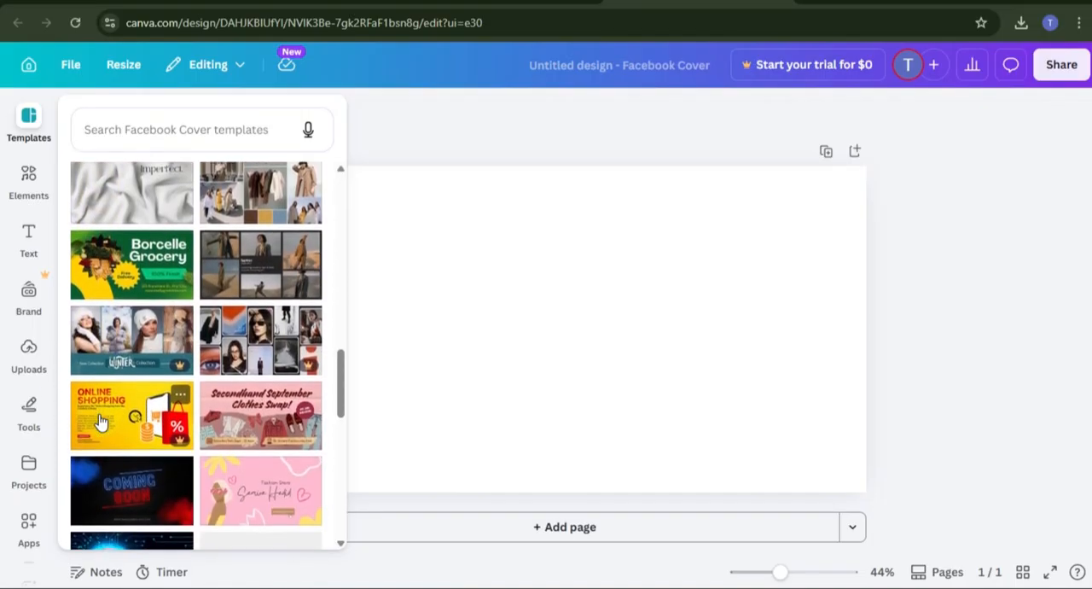
pyautogui.scroll(-4, 100, 419)
pyautogui.scroll(8, 100, 420)
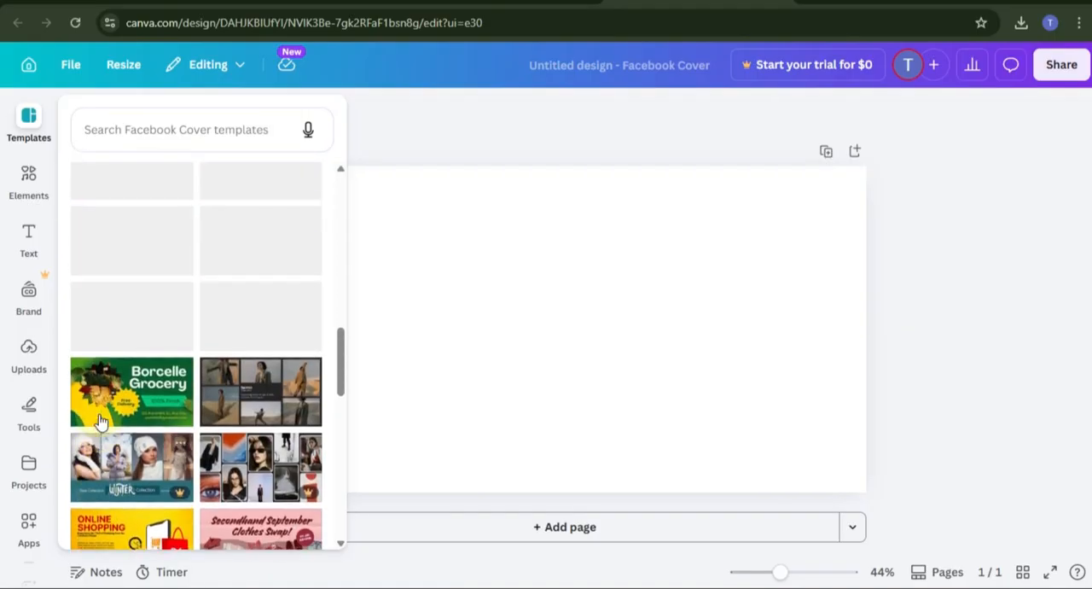
pyautogui.scroll(5, 99, 420)
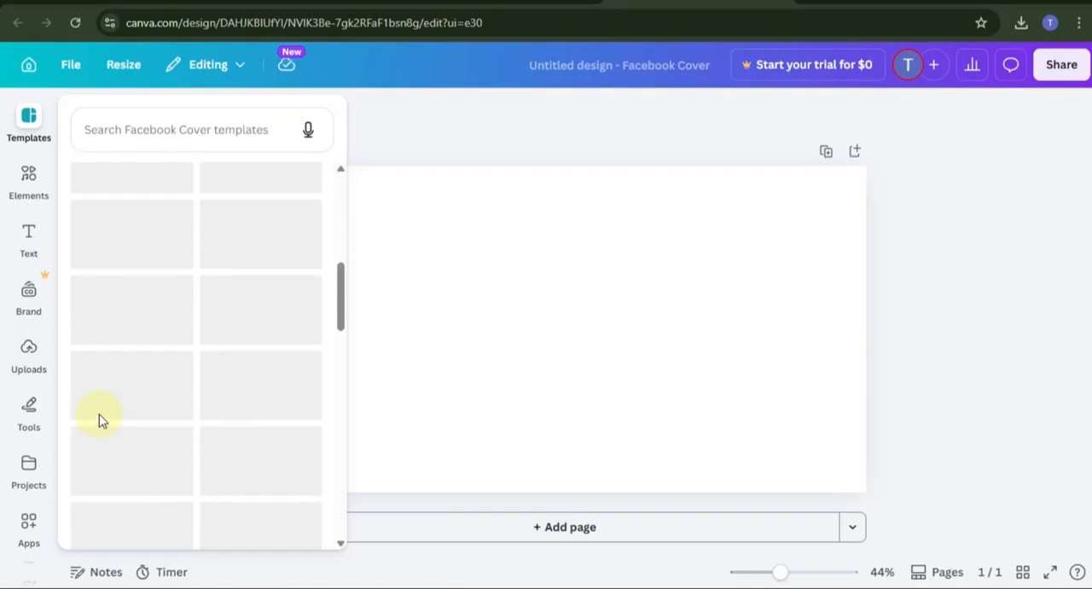
pyautogui.scroll(5, 99, 418)
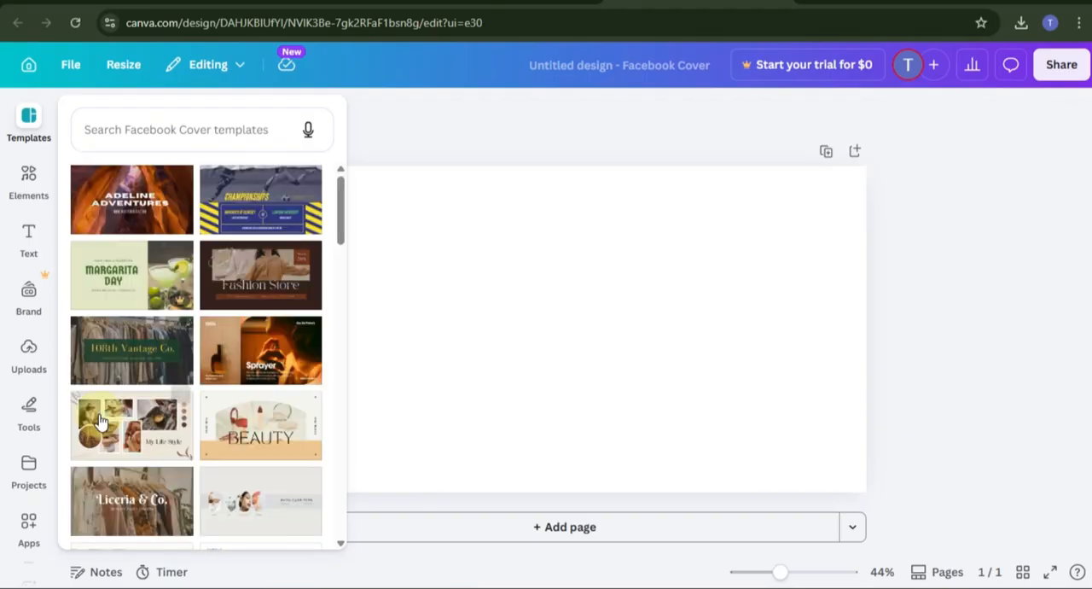
pyautogui.click(258, 348)
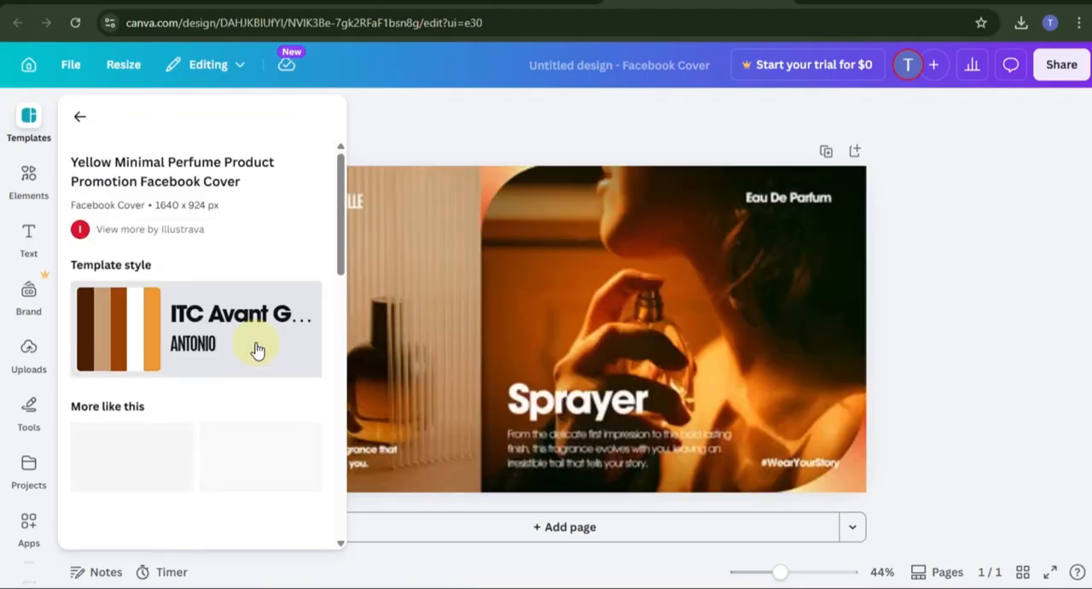
# Step: Open the image editing options for the large photo of the person spraying perfume
pyautogui.click(523, 288)
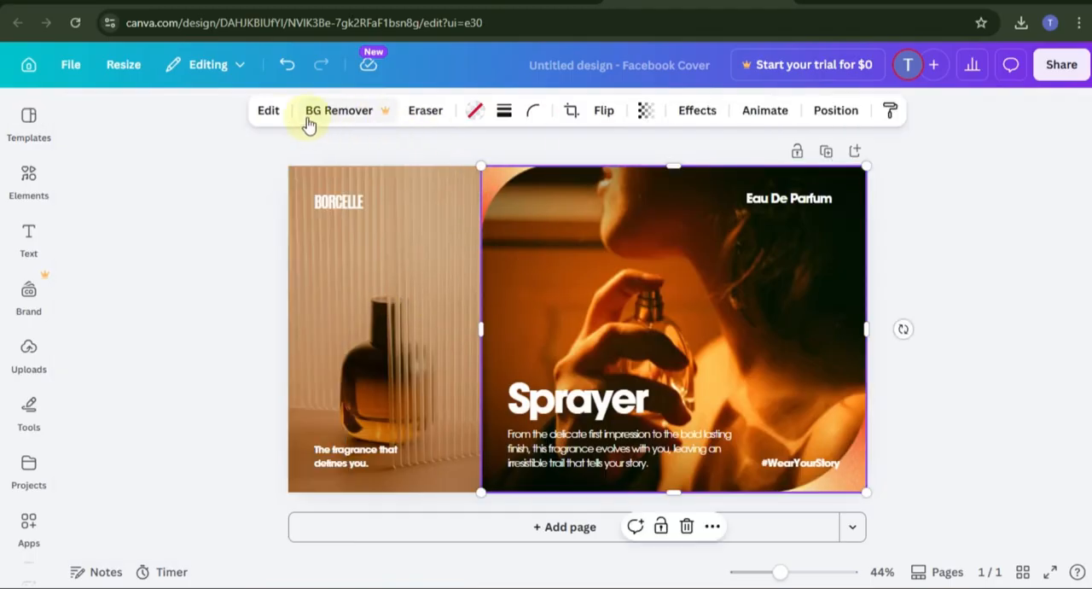
pyautogui.click(269, 113)
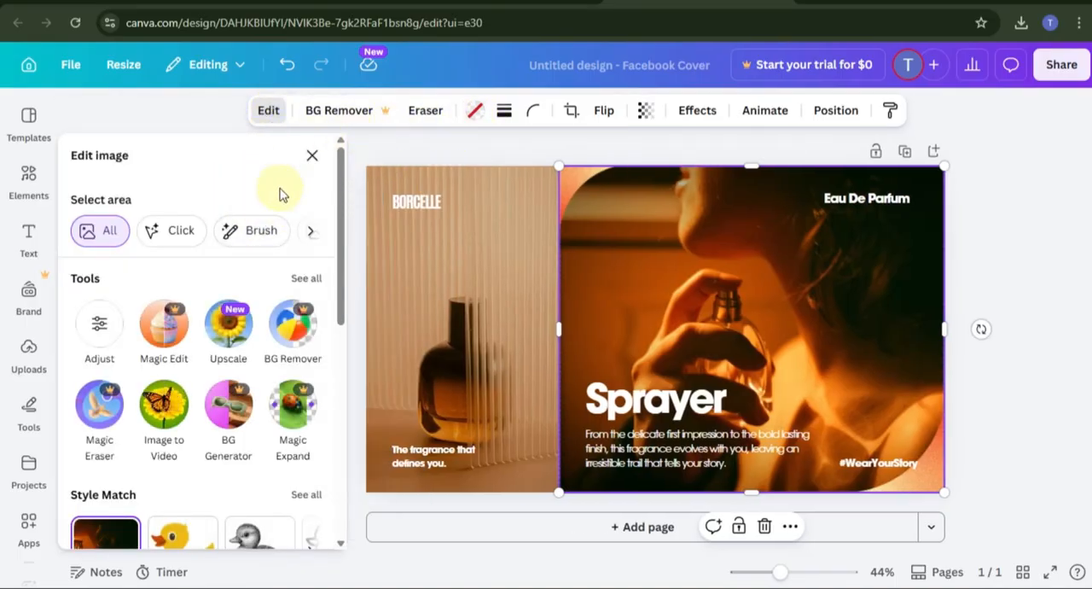
pyautogui.click(471, 302)
pyautogui.click(658, 285)
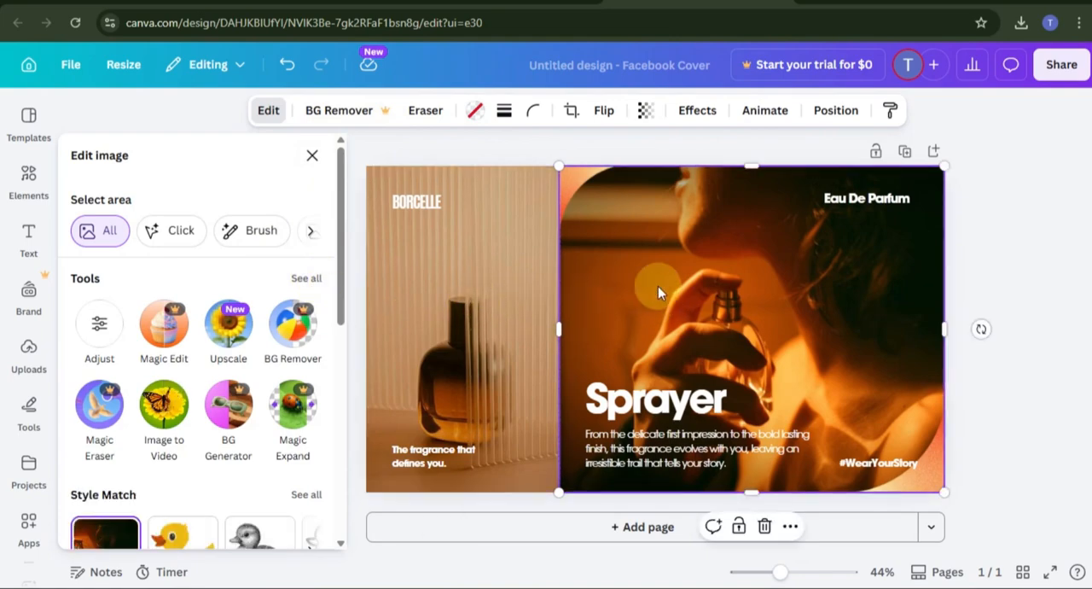
pyautogui.click(417, 202)
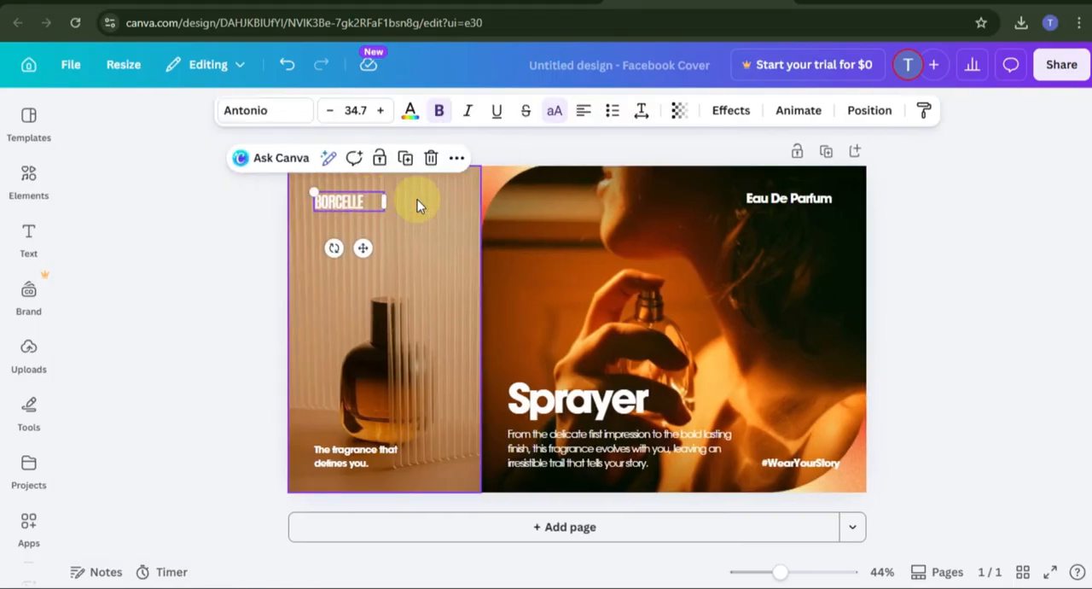
pyautogui.click(330, 204)
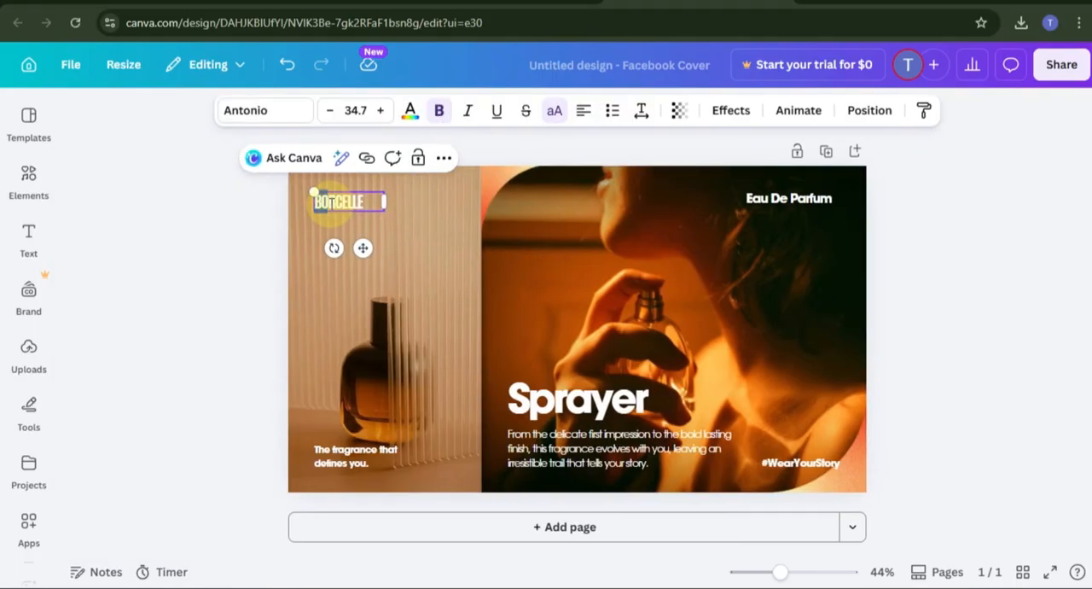
pyautogui.click(567, 234)
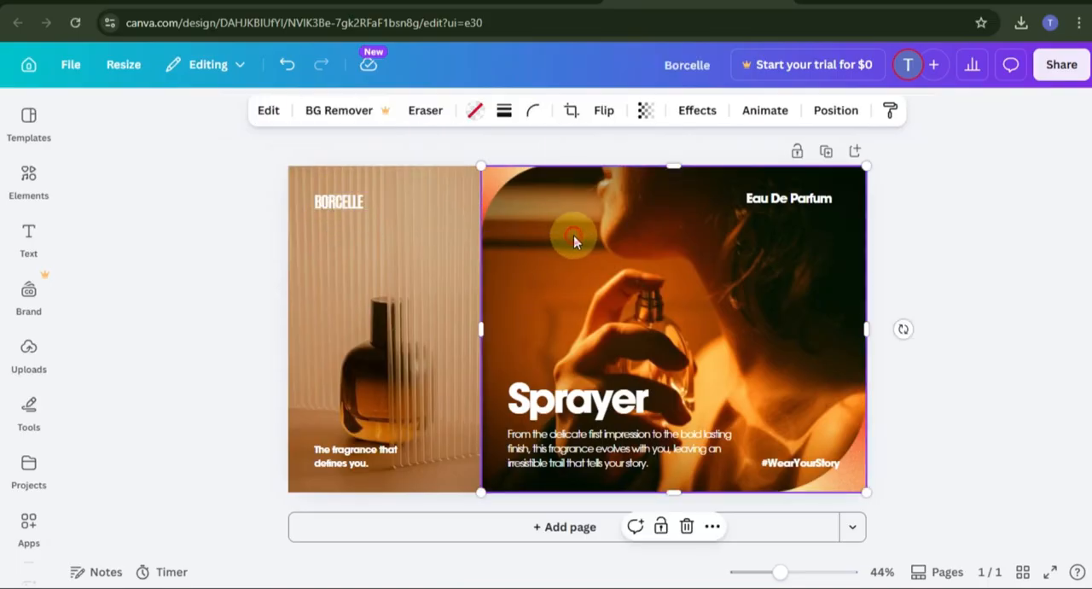
# Step: Replace the "Eau De Parfum" text on the large photo with "Tesfas Brand"
pyautogui.doubleClick(786, 202)
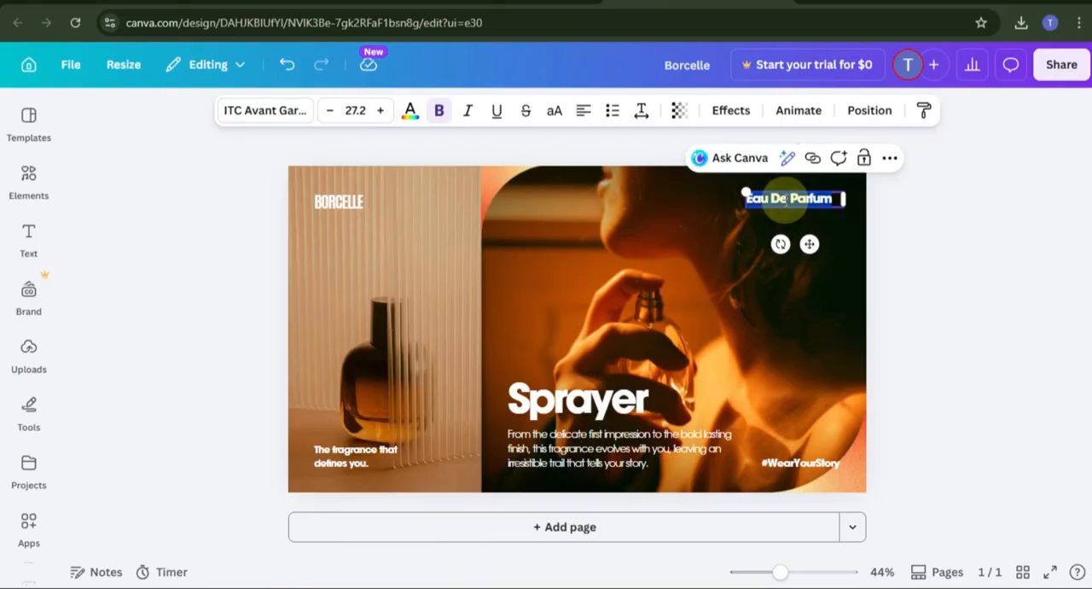
pyautogui.press('BackSpace')
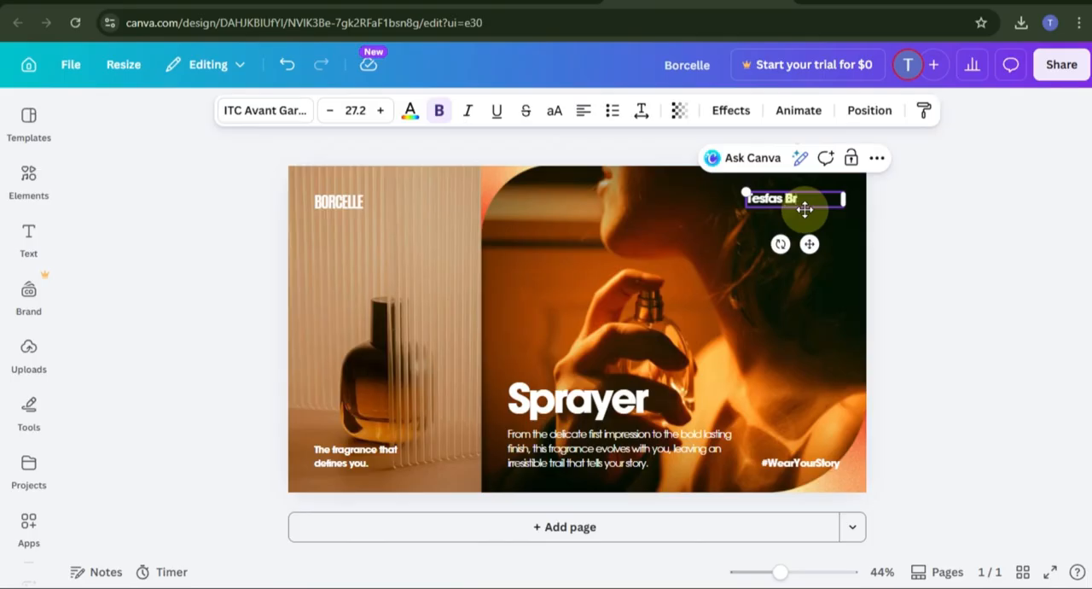
pyautogui.click(902, 256)
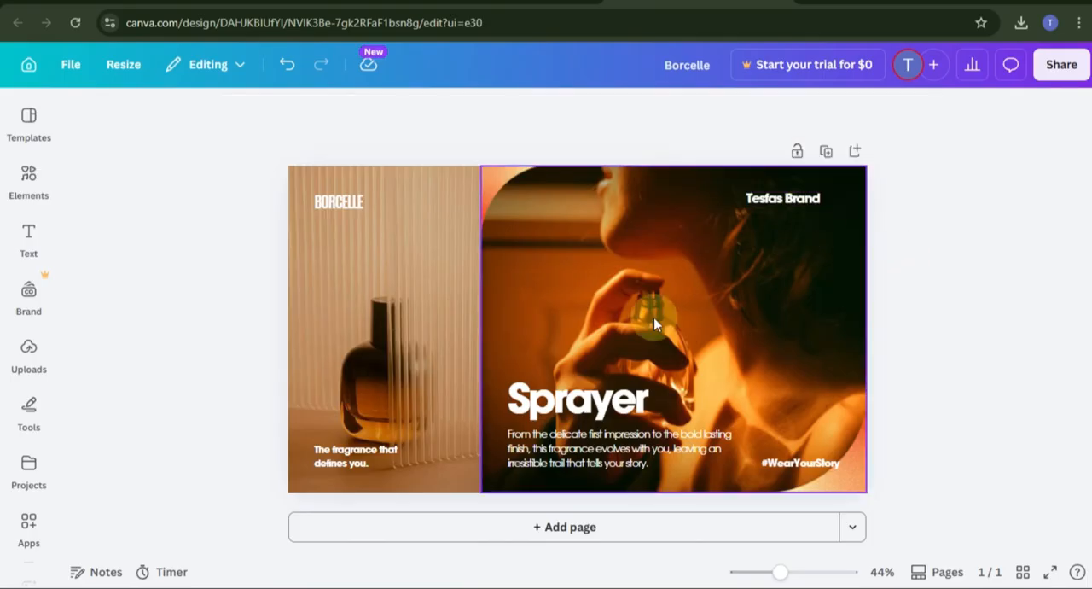
# Step: Add the eight-pointed star from the recently used elements beside the BORCELLE text on the bottle photo
pyautogui.click(28, 179)
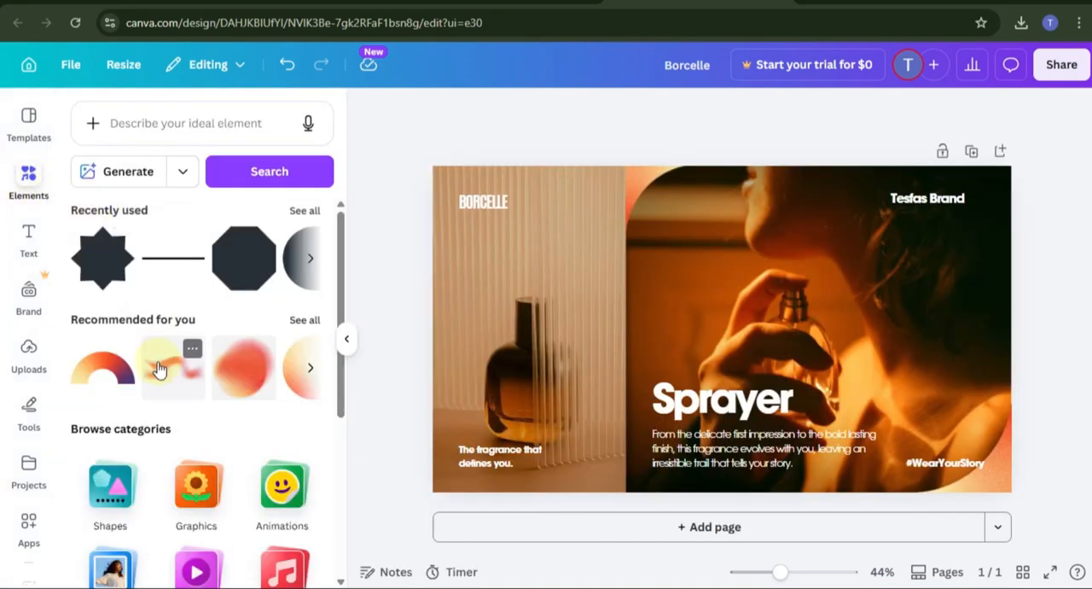
pyautogui.scroll(-2, 158, 368)
pyautogui.scroll(2, 159, 368)
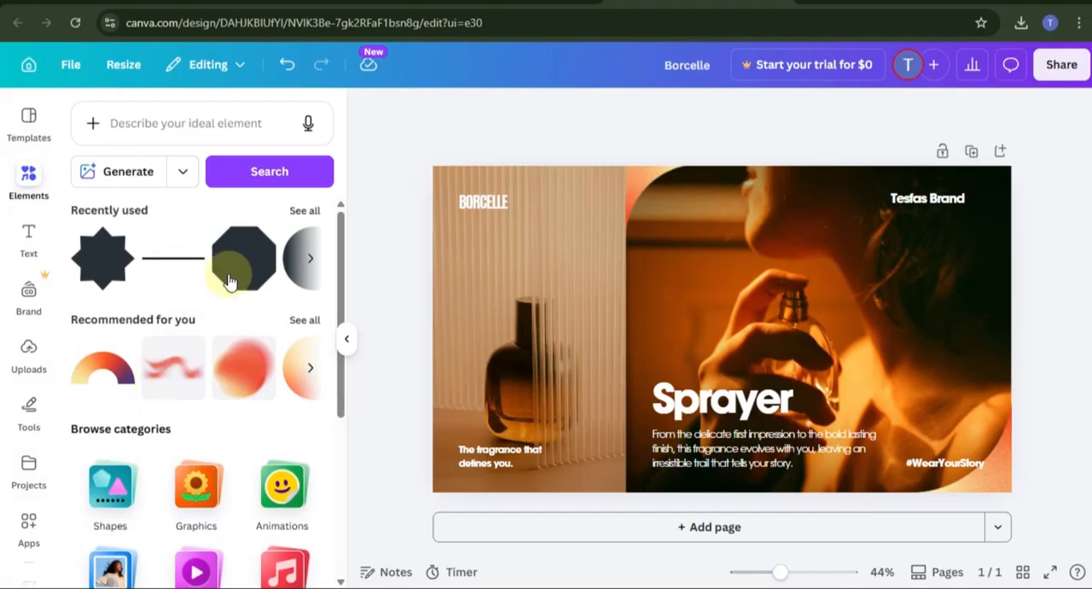
pyautogui.click(316, 263)
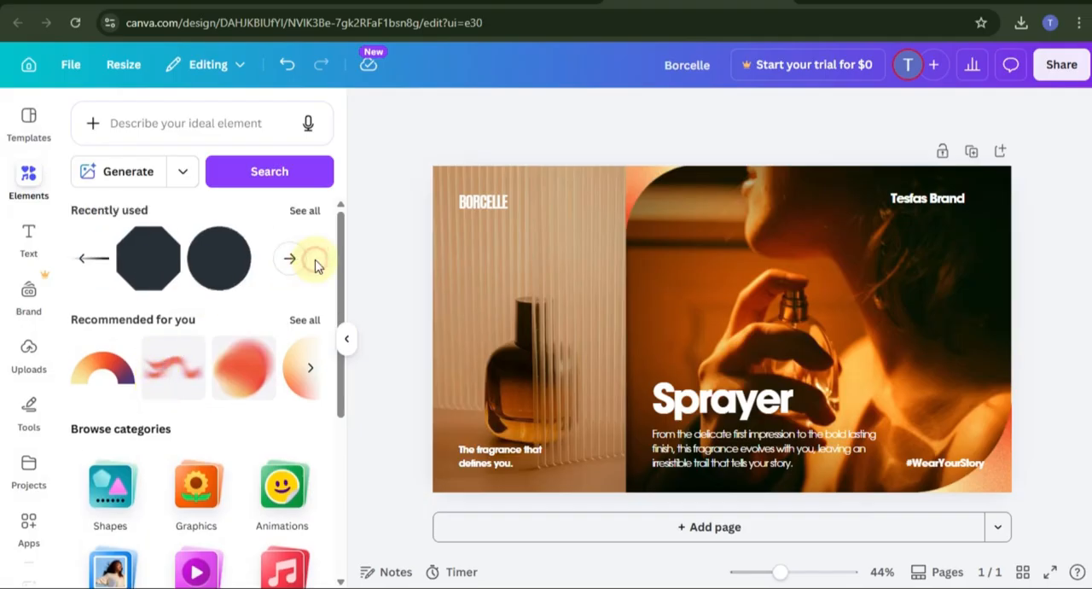
pyautogui.click(298, 263)
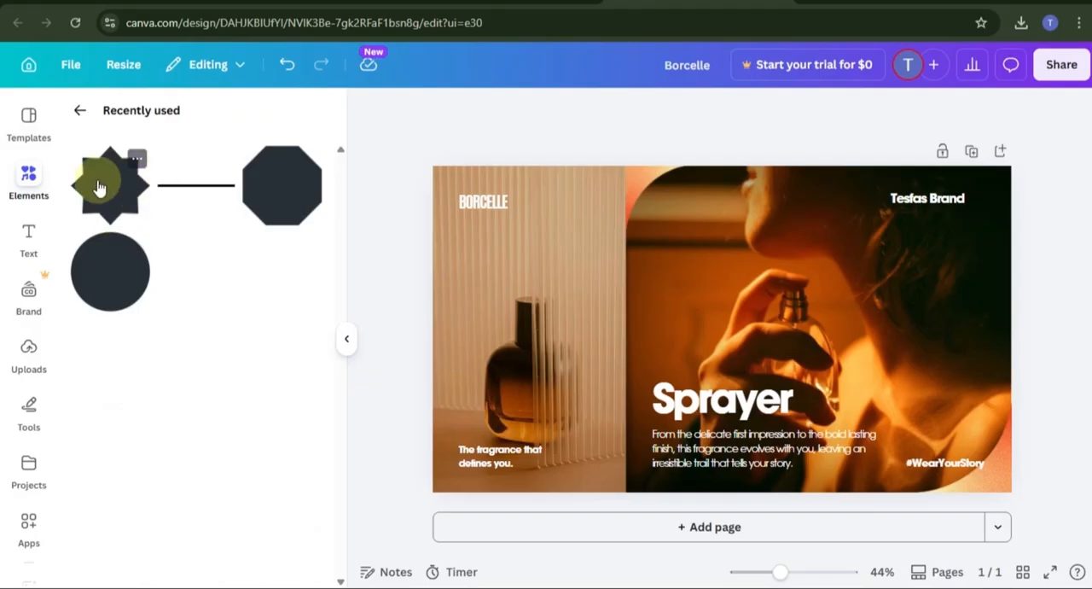
pyautogui.moveTo(97, 183); pyautogui.dragTo(535, 204)
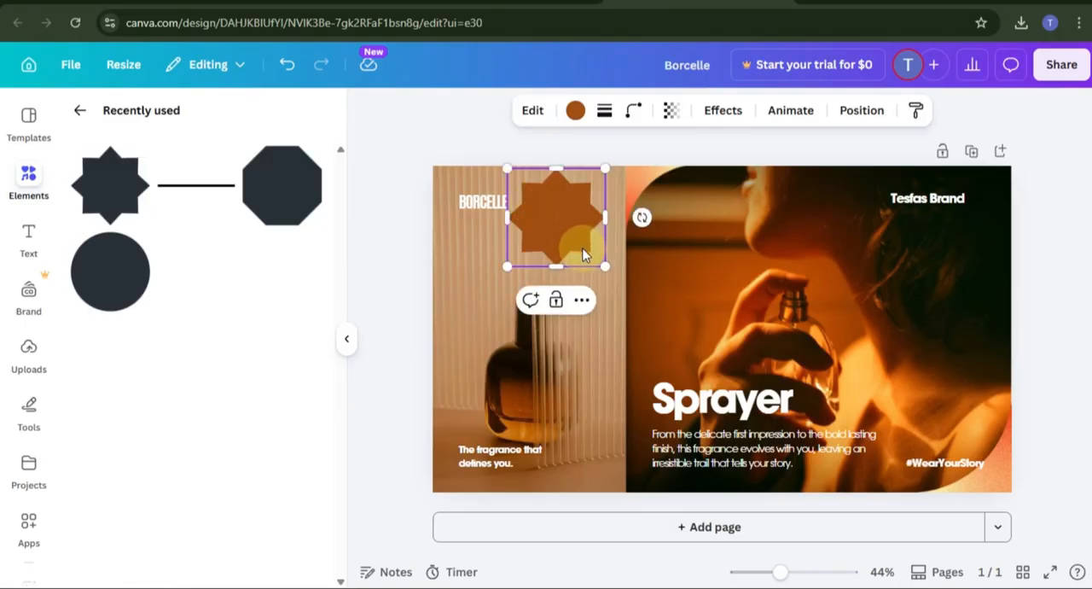
# Step: Recolor the star shape with the bright orange-red photo color and deselect it
pyautogui.click(575, 111)
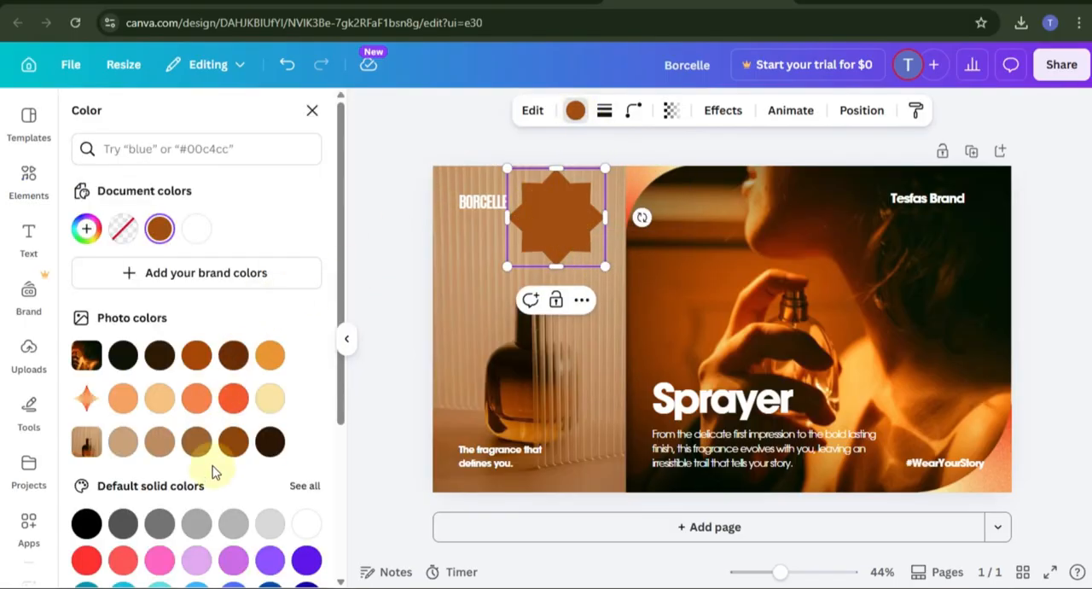
pyautogui.click(234, 399)
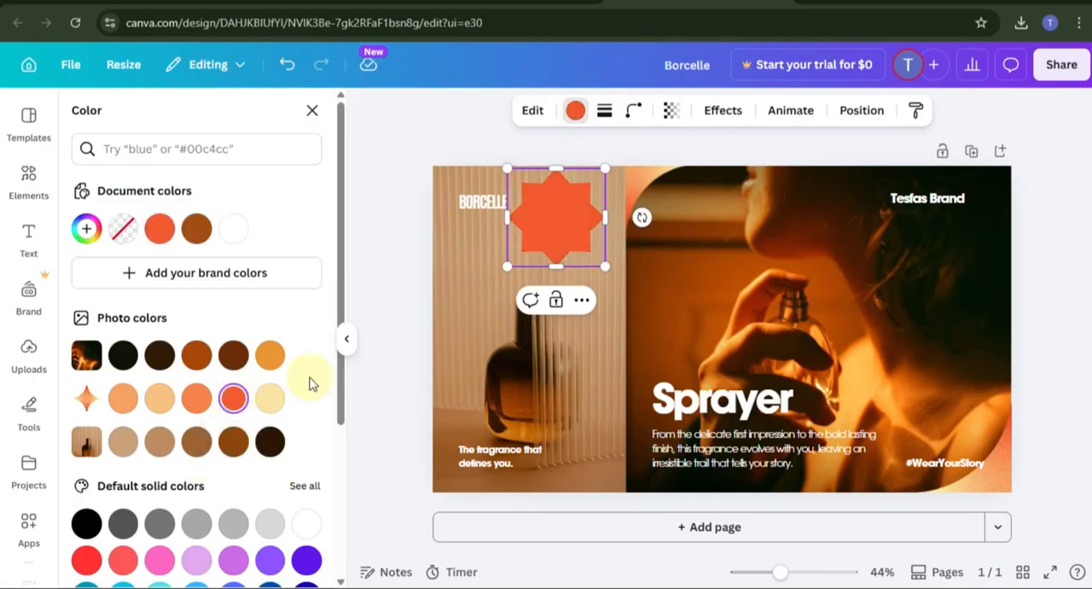
pyautogui.click(394, 333)
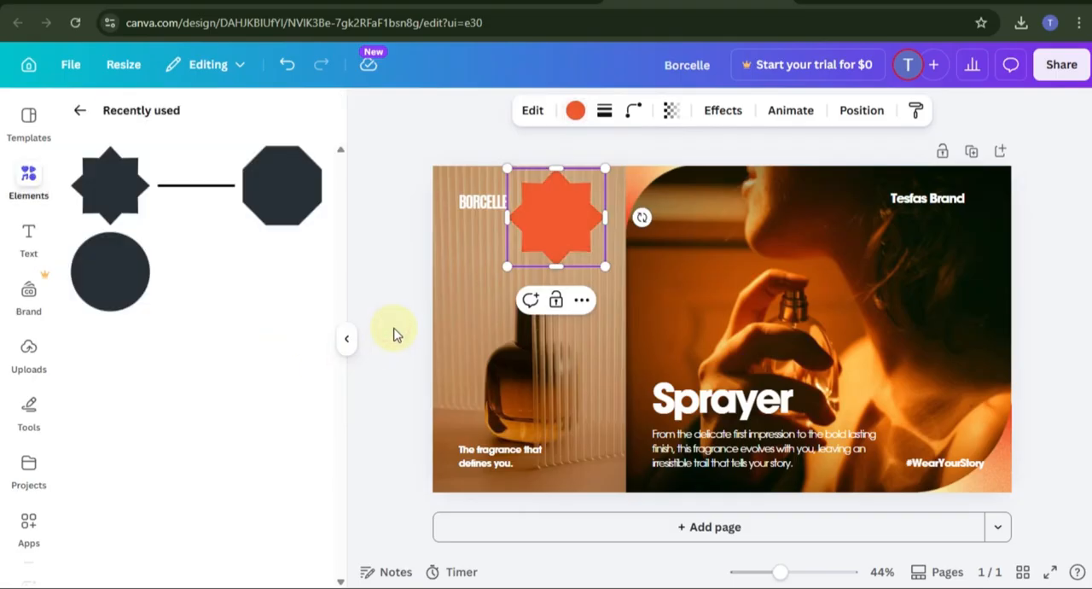
pyautogui.click(398, 328)
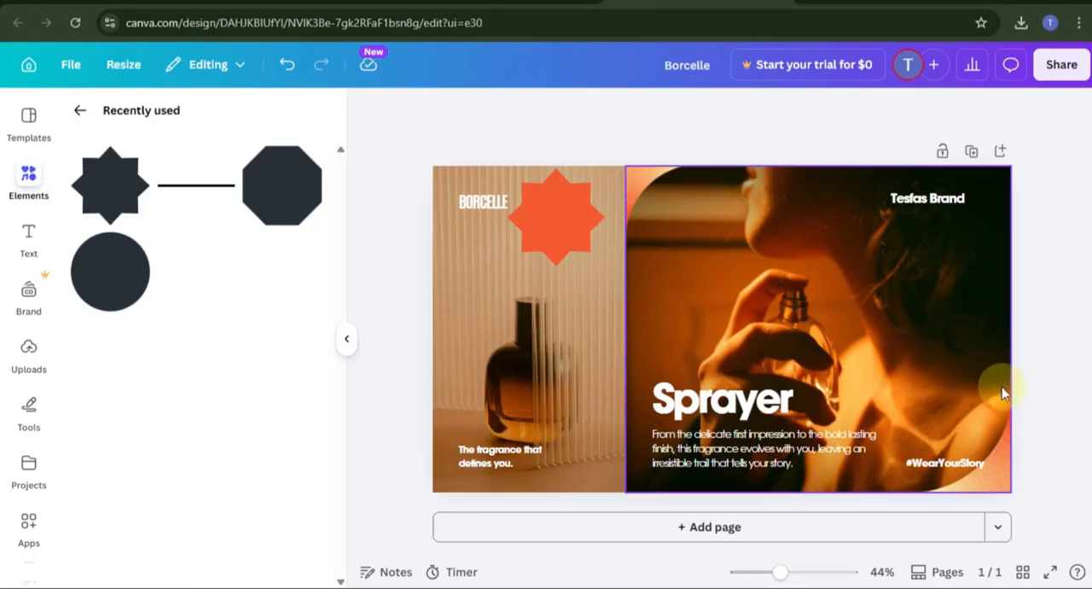
# Step: Download the cover design as a PNG at size 1 (1,640 × 924 px)
pyautogui.click(1059, 74)
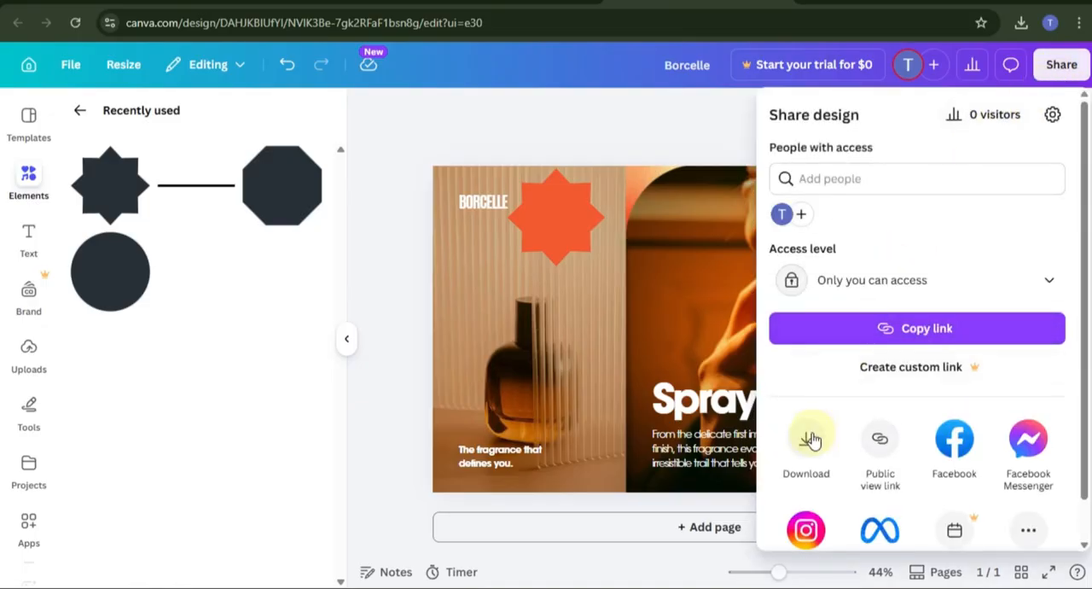
pyautogui.click(806, 437)
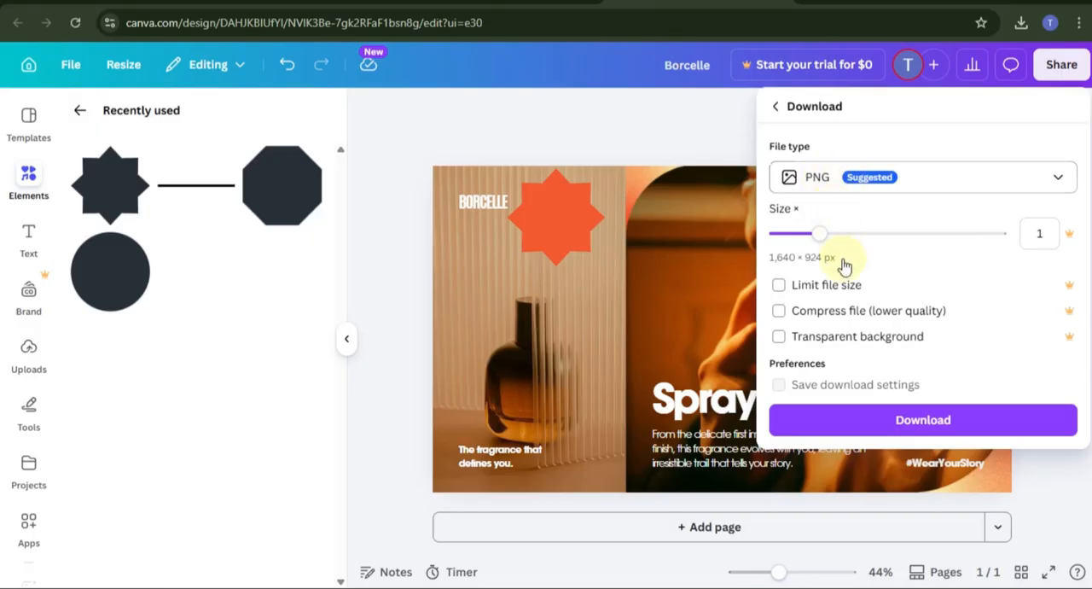
pyautogui.click(917, 422)
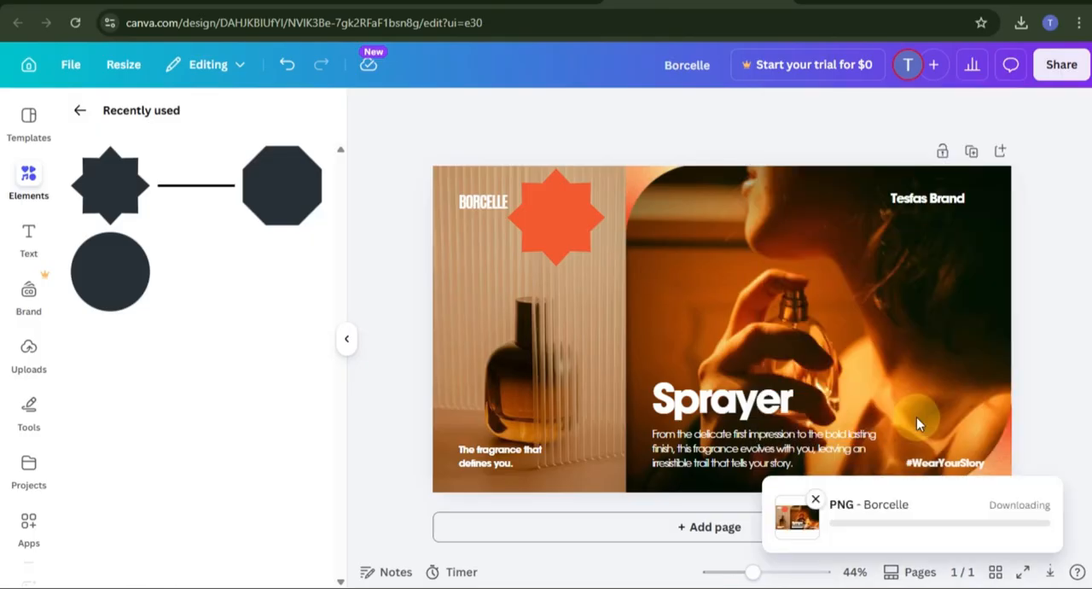